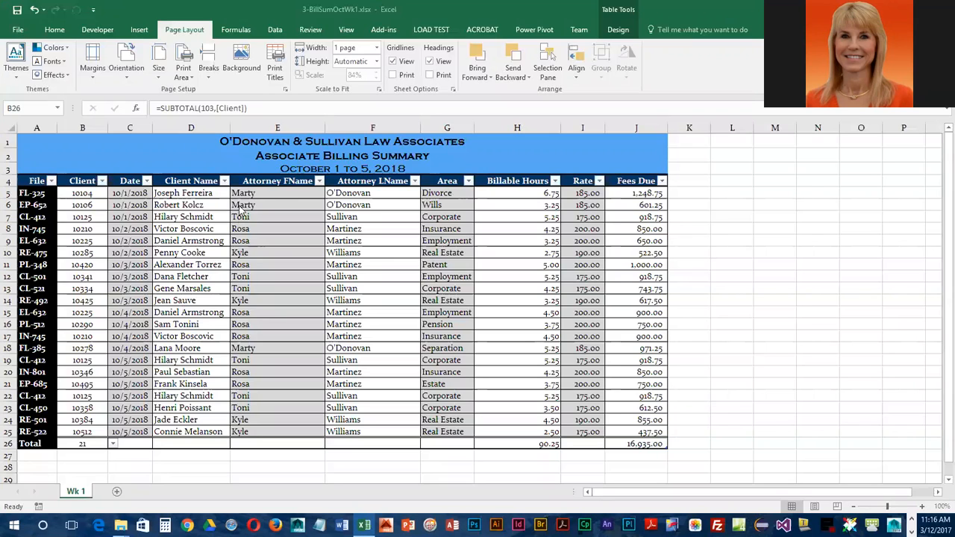
- Filter the Attorney LName column to only the attorney in the first data row, and clear that filter again
left_click(415, 182)
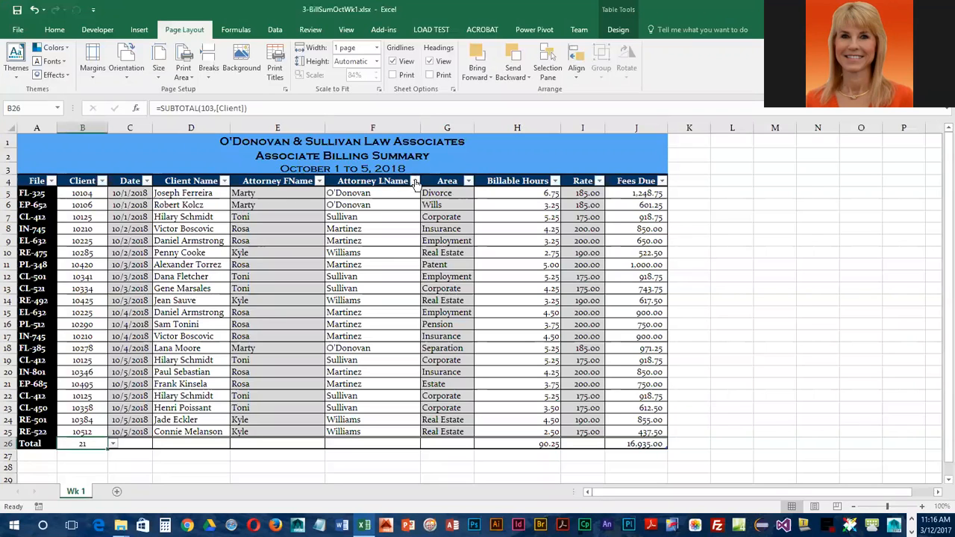
left_click(415, 182)
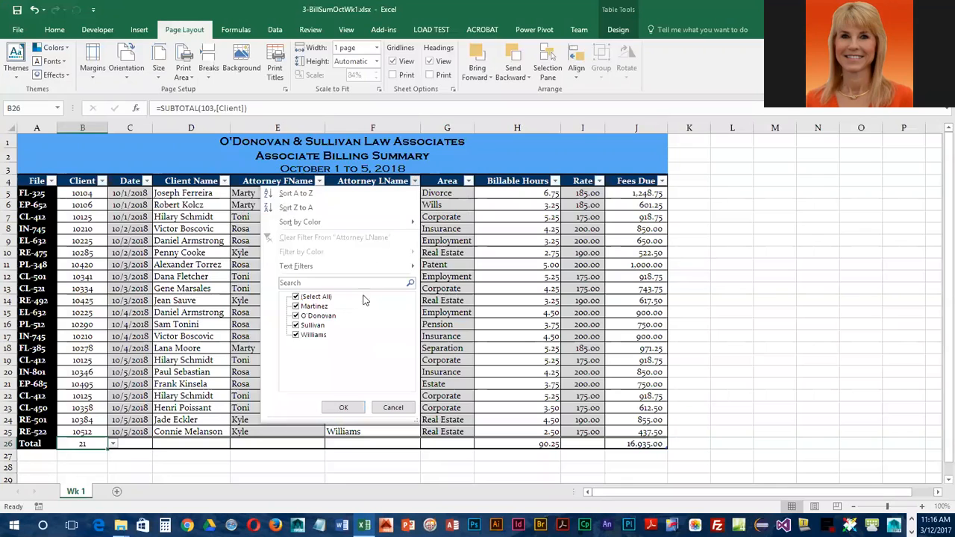
left_click(296, 298)
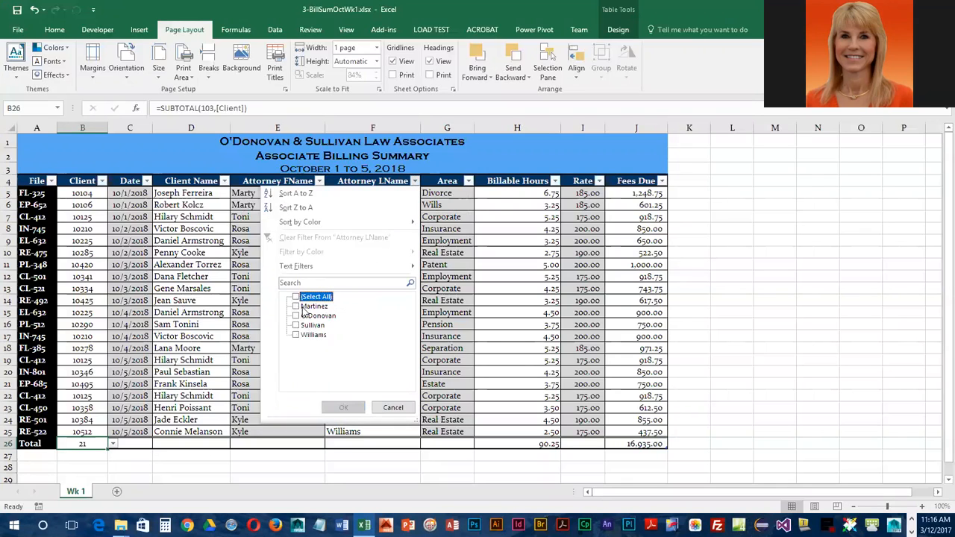
left_click(297, 317)
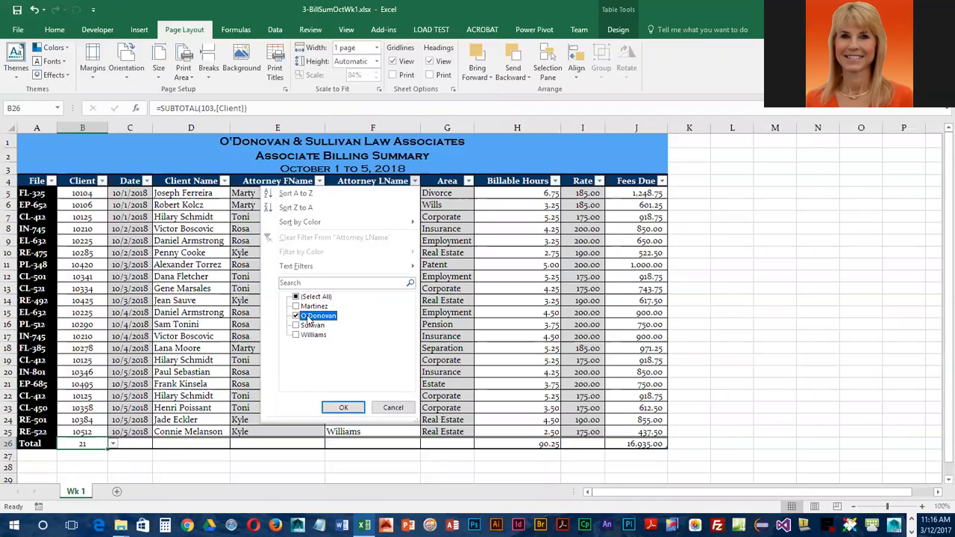
left_click(353, 409)
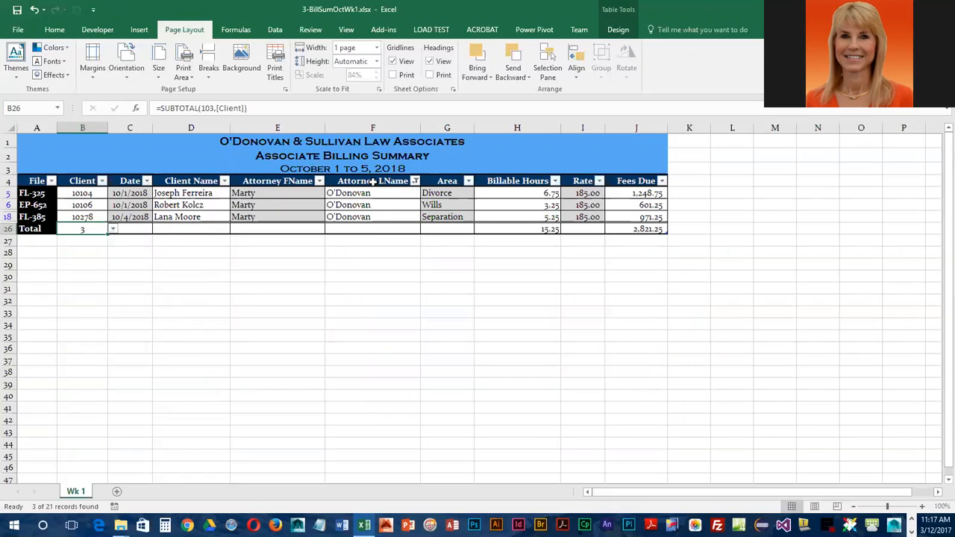
left_click(415, 182)
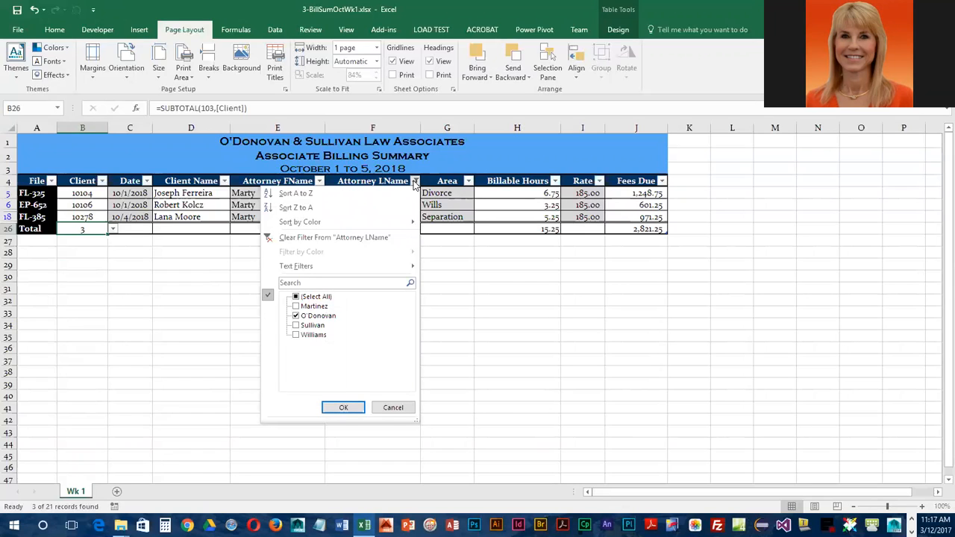
left_click(356, 236)
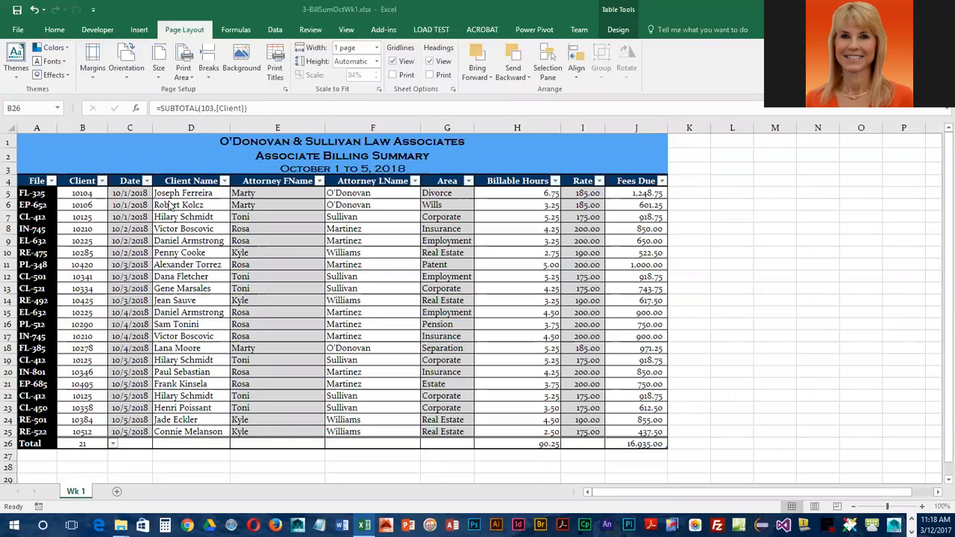
- Turn off the filter buttons in the billing table's header row
left_click(180, 226)
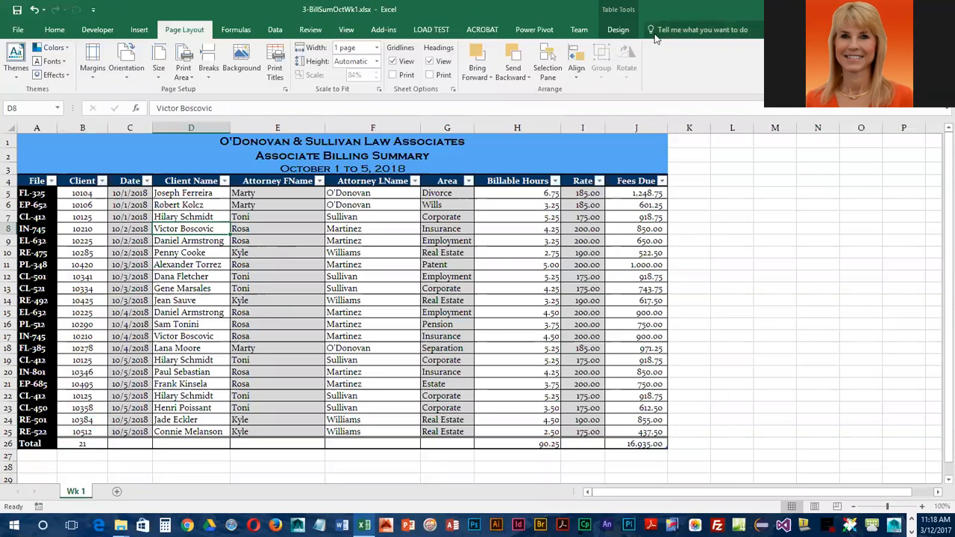
left_click(628, 33)
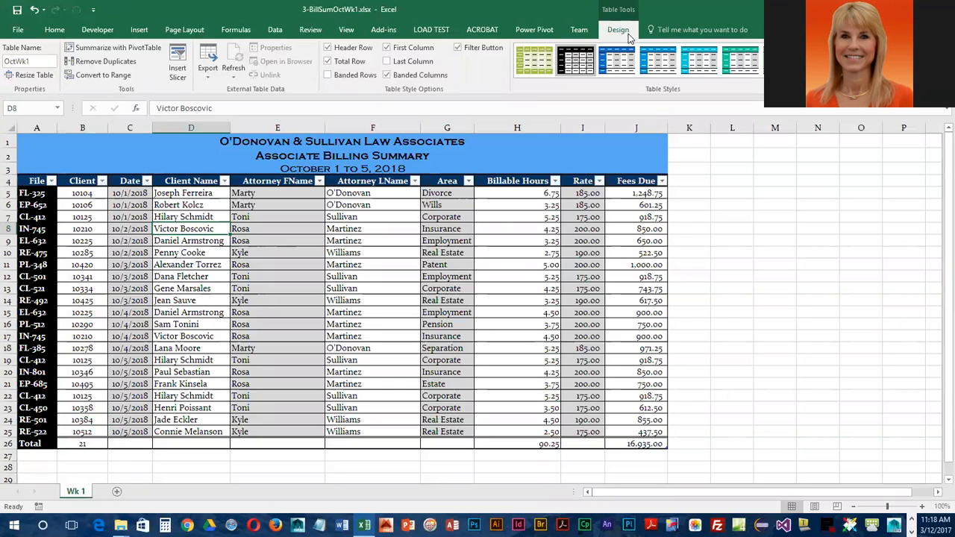
left_click(458, 49)
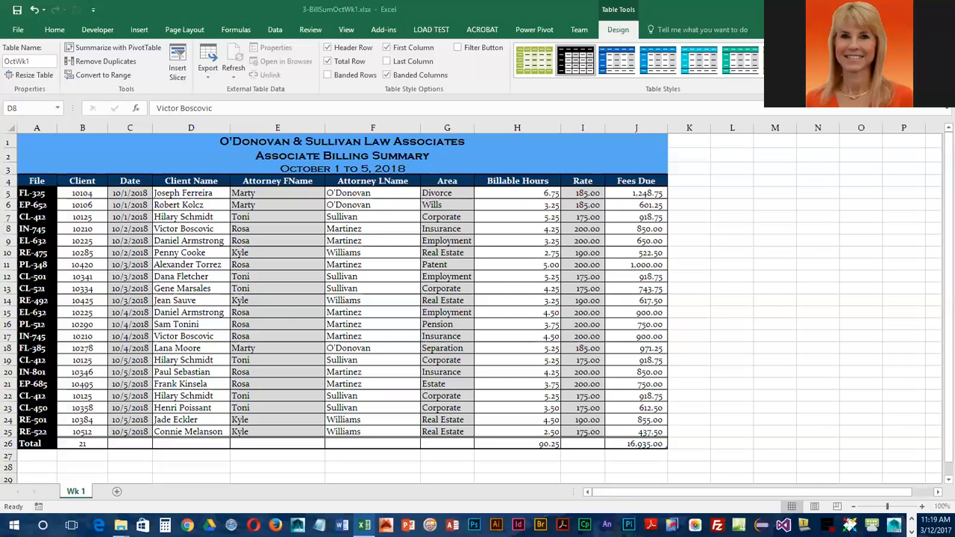
- Insert a slicer for the Area field and place it beside the table, over columns K to M
left_click(257, 288)
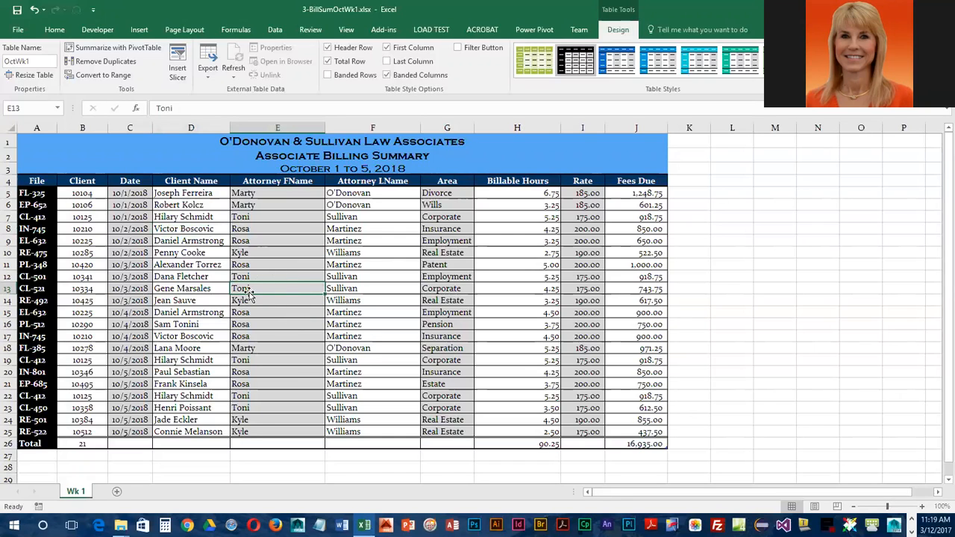
left_click(179, 63)
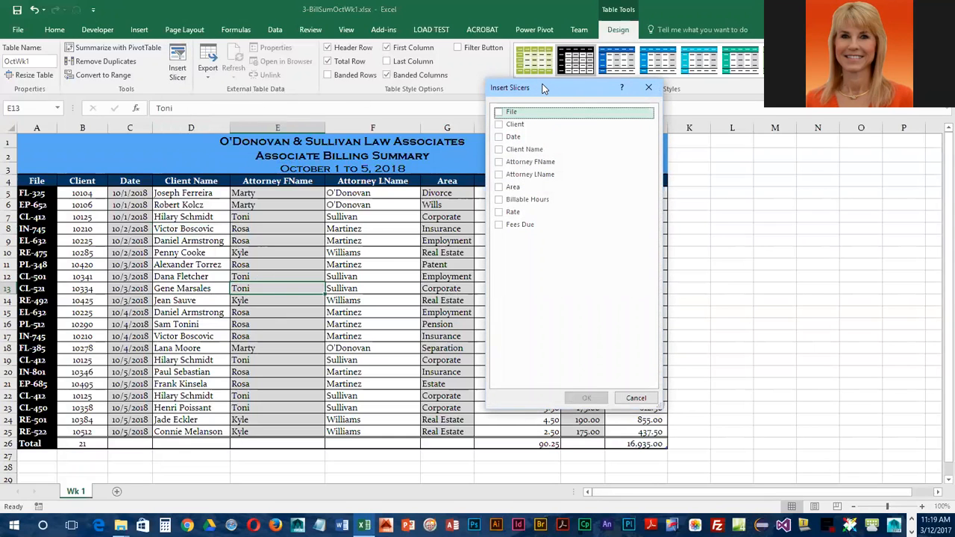
left_click_drag(544, 88, 728, 137)
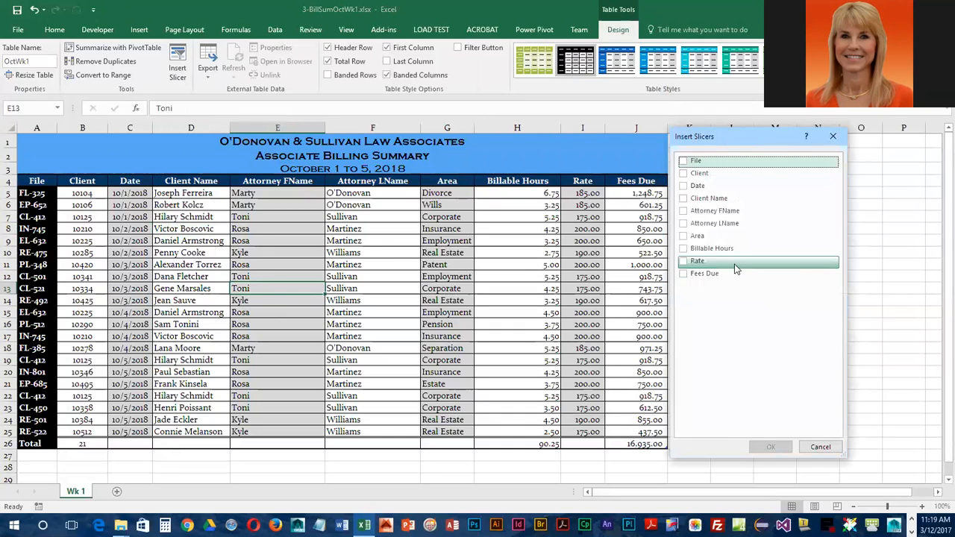
left_click(684, 238)
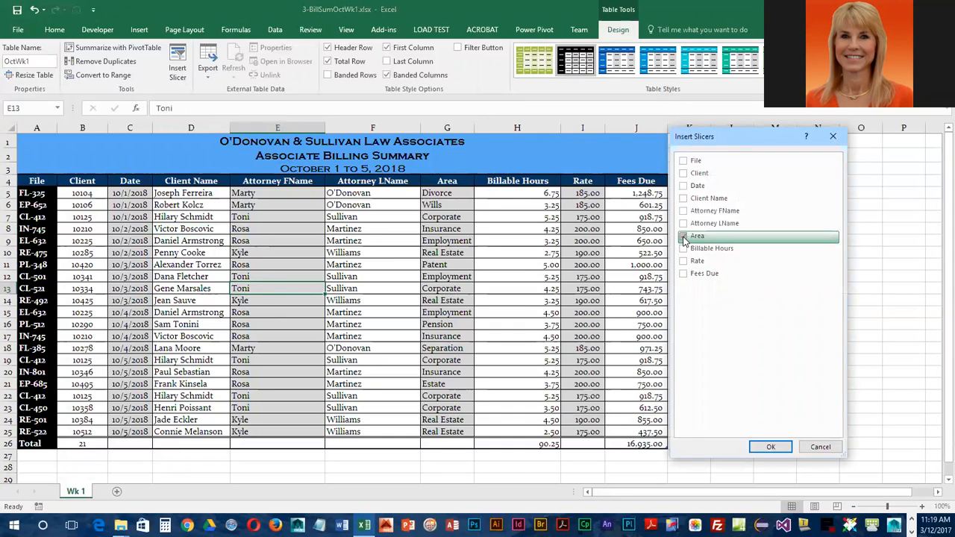
left_click(779, 451)
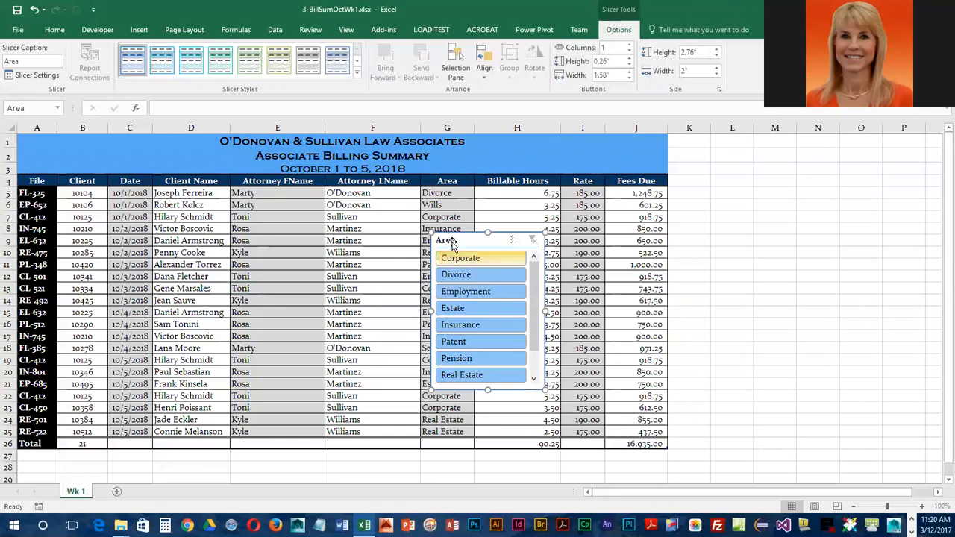
left_click_drag(467, 235, 693, 154)
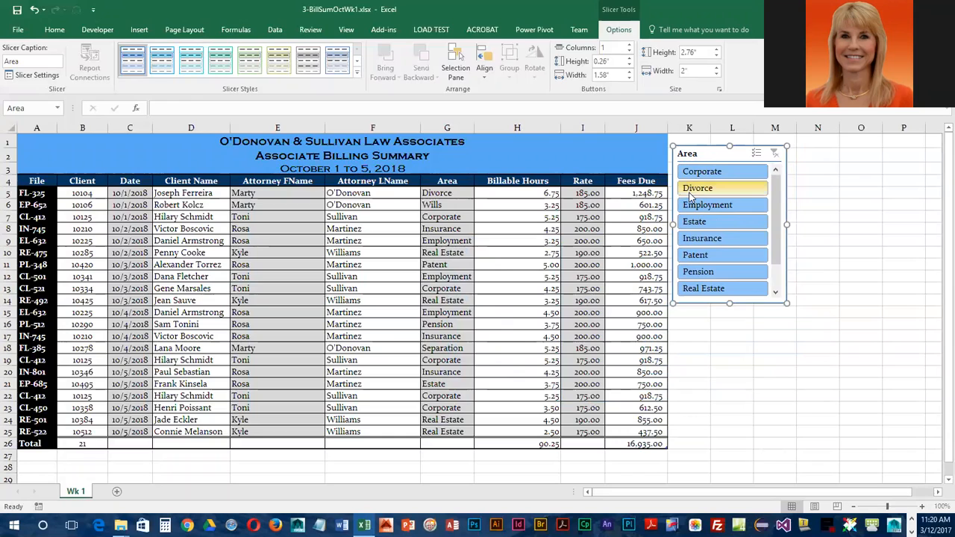
- Use the Area slicer to filter the table to both Corporate and Employment records
left_click(708, 172)
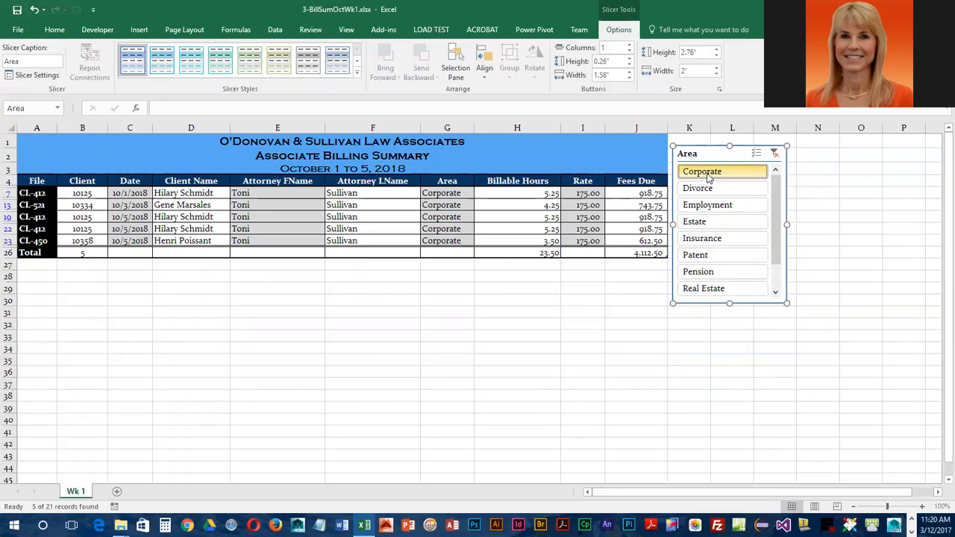
left_click(719, 211)
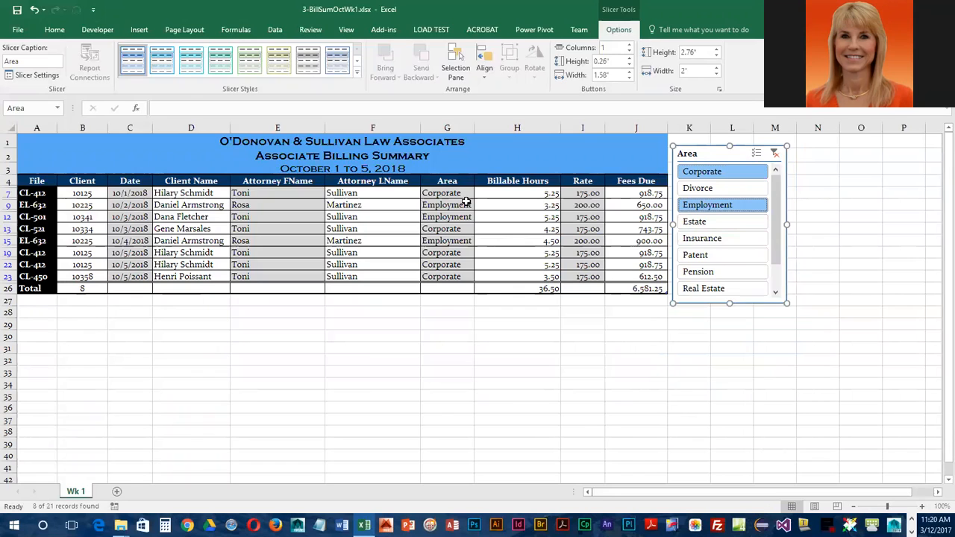
left_click(722, 173)
left_click(718, 205, "ctrl")
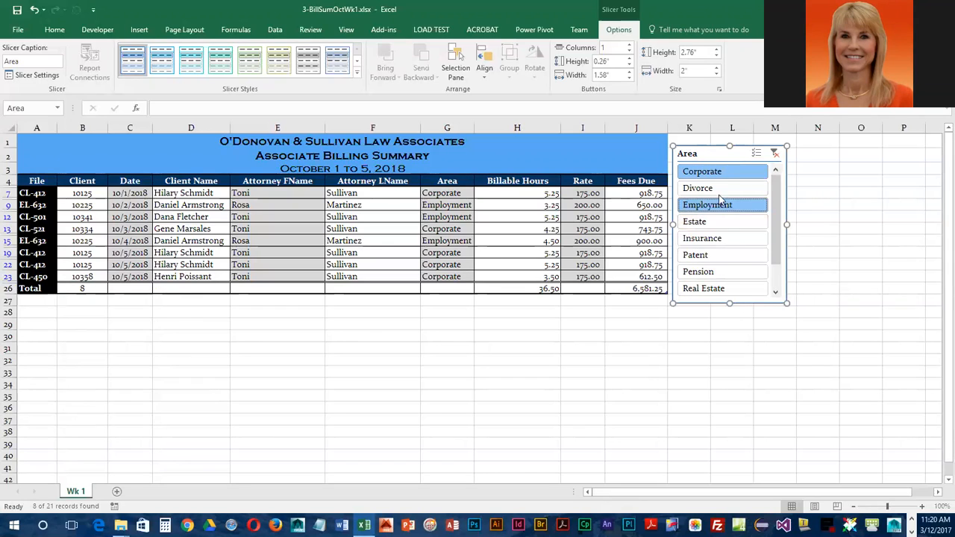
- Clear the Area slicer's filter and delete the slicer from the worksheet
left_click(775, 154)
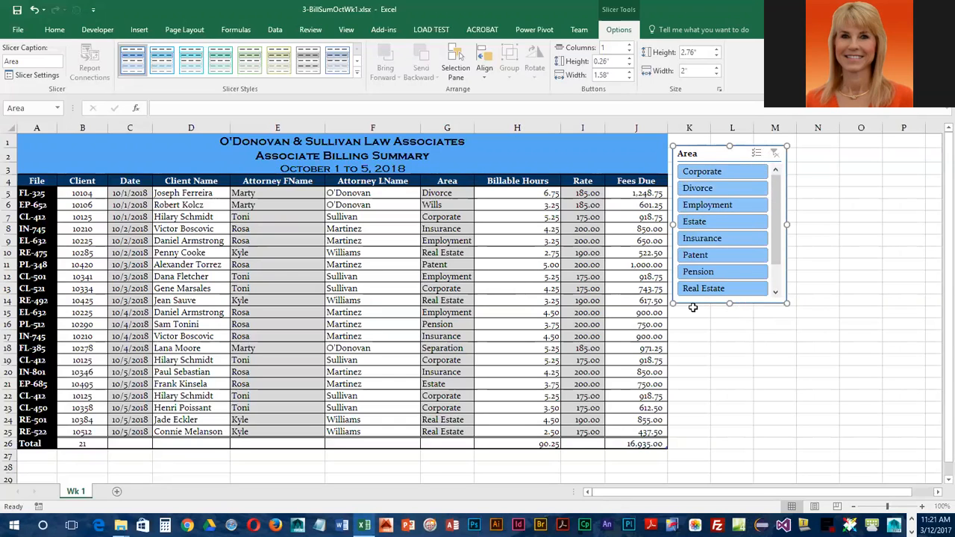
key("Delete")
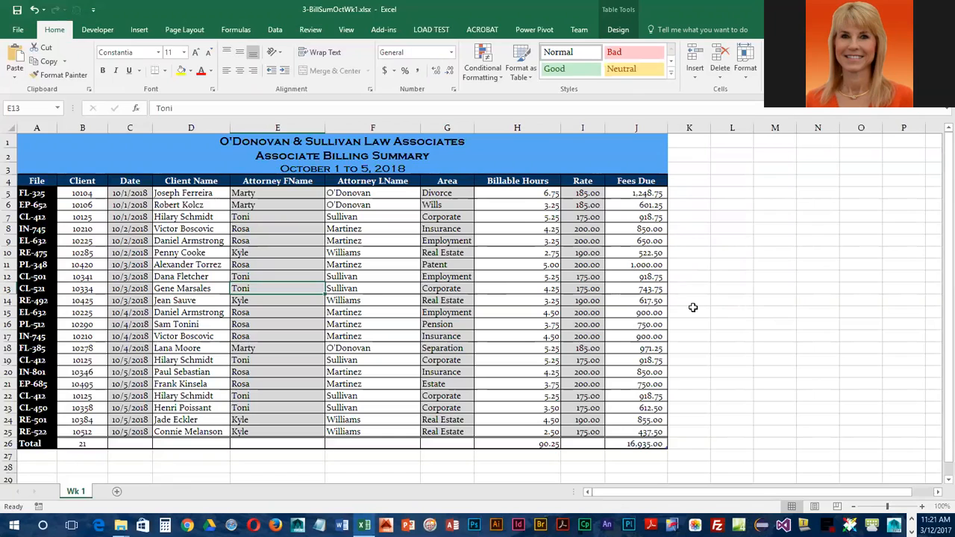
- Start a custom sort on the billing table with Attorney LName as the first sort column
left_click(307, 299)
left_click(267, 253)
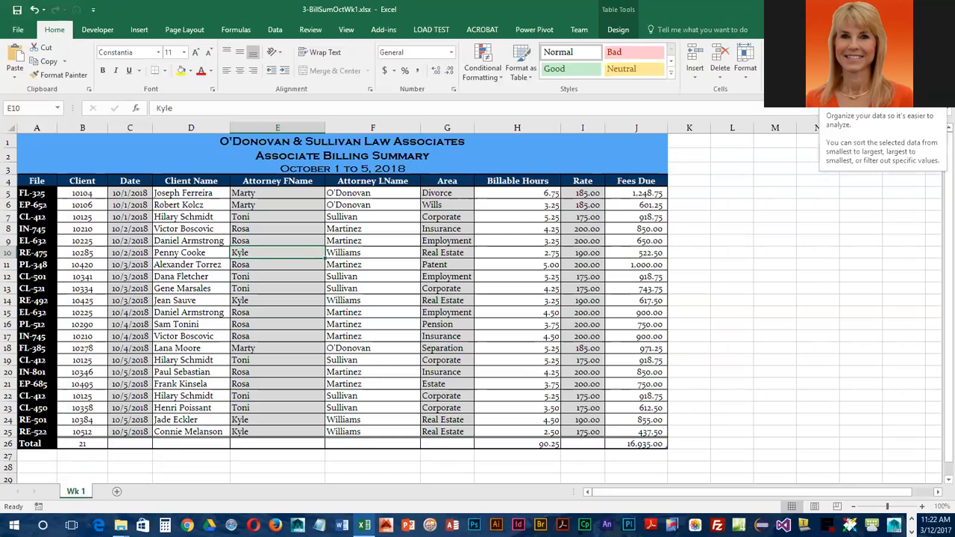
left_click(835, 67)
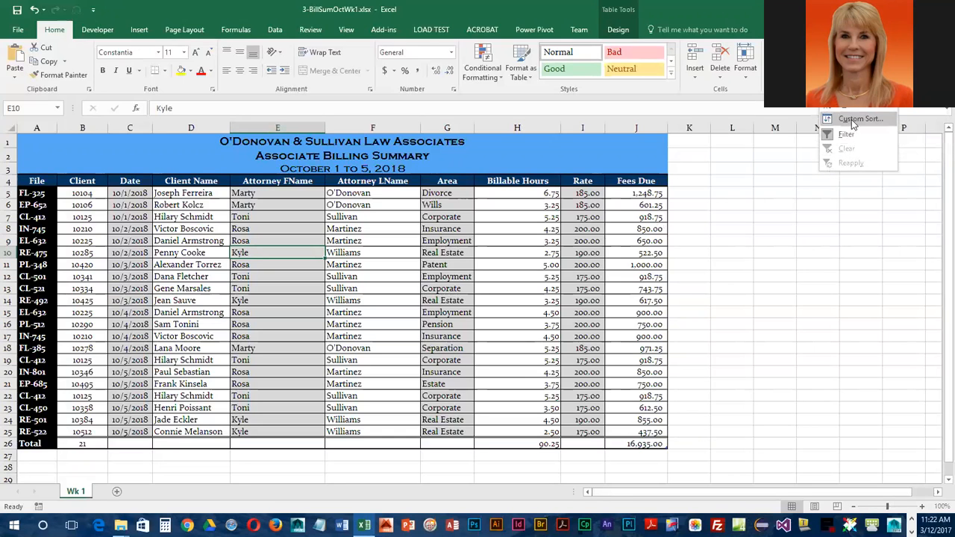
left_click(851, 120)
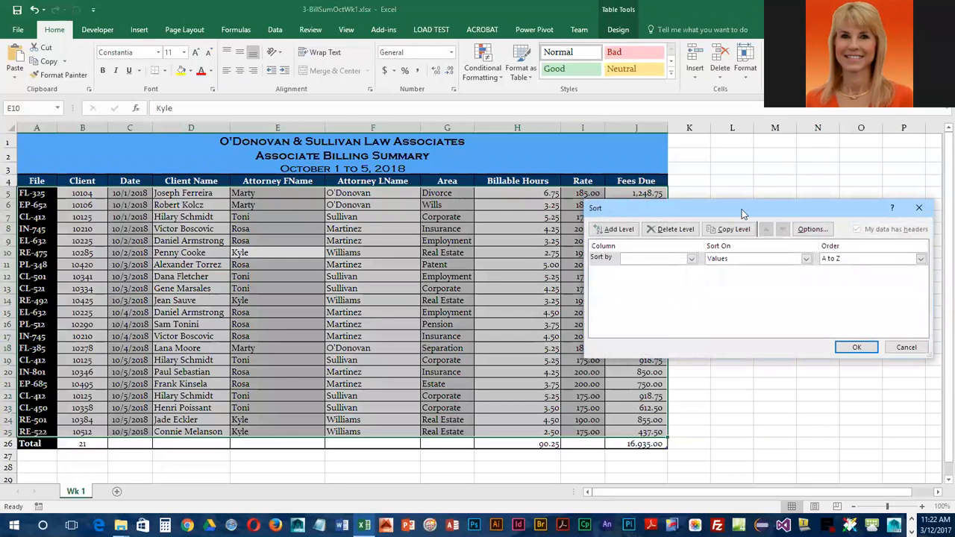
left_click_drag(741, 214, 565, 242)
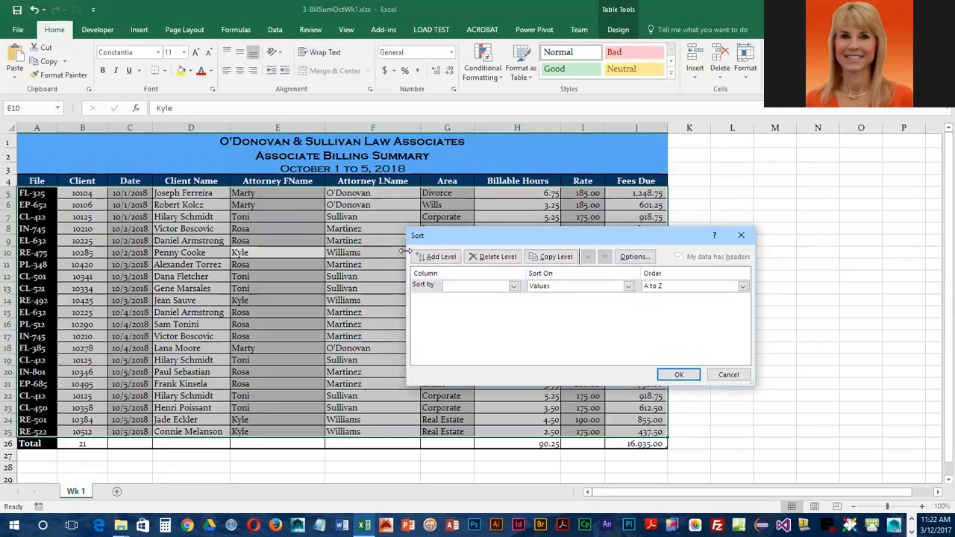
left_click(513, 287)
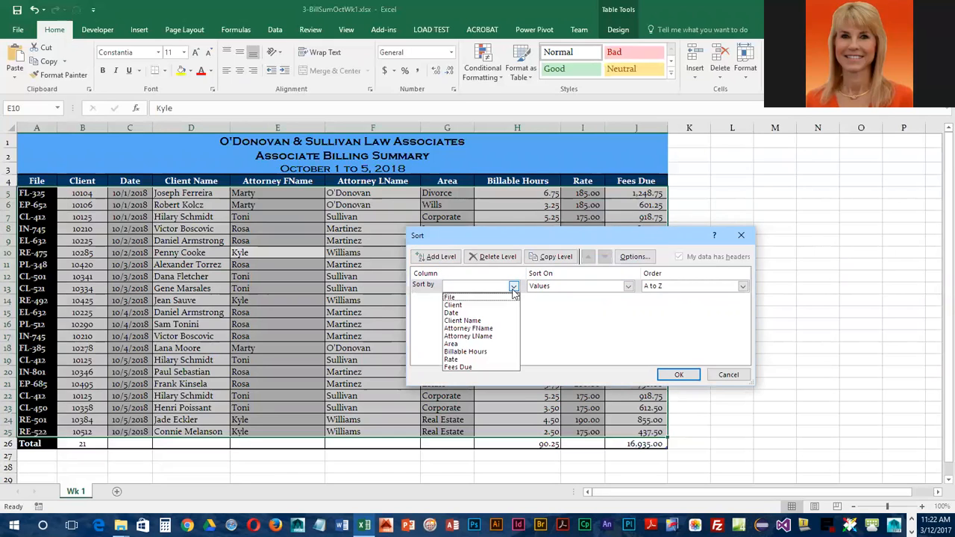
left_click(502, 339)
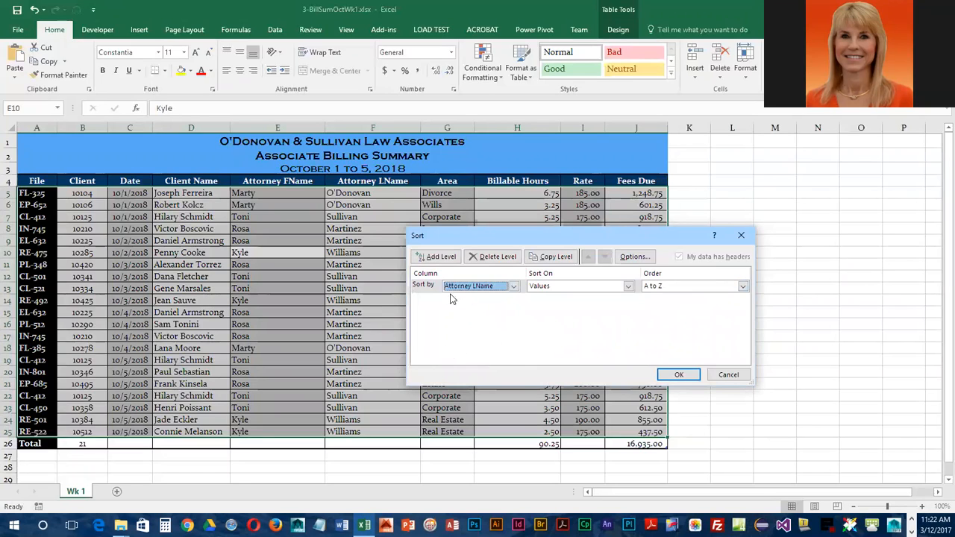
- Add Area as the second sort level and Client Name as the third, both A to Z, and apply the sort
left_click(449, 258)
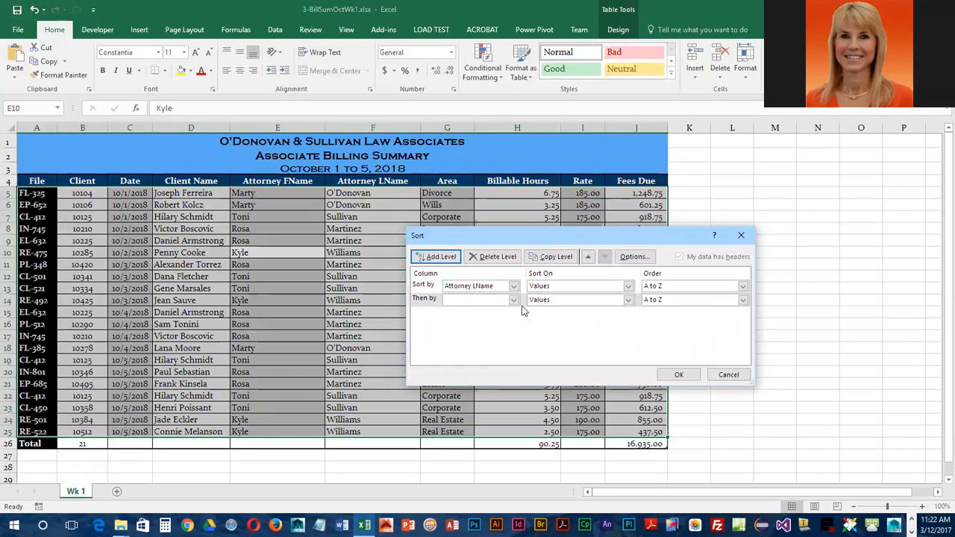
left_click(514, 299)
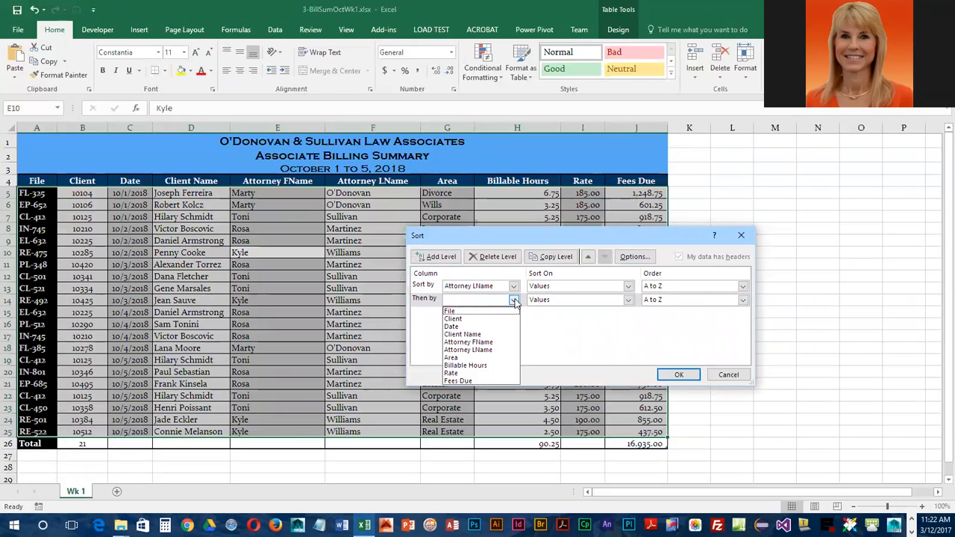
left_click(488, 357)
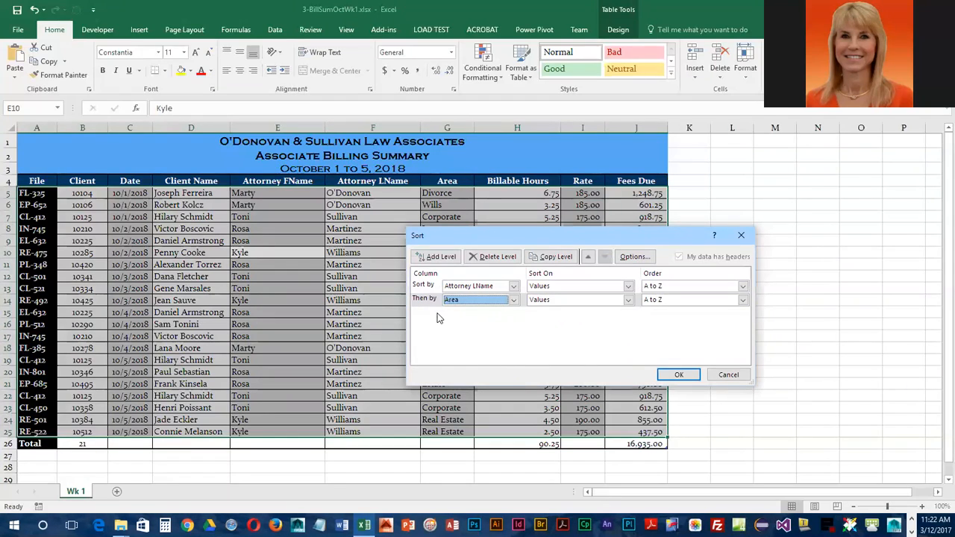
left_click(442, 257)
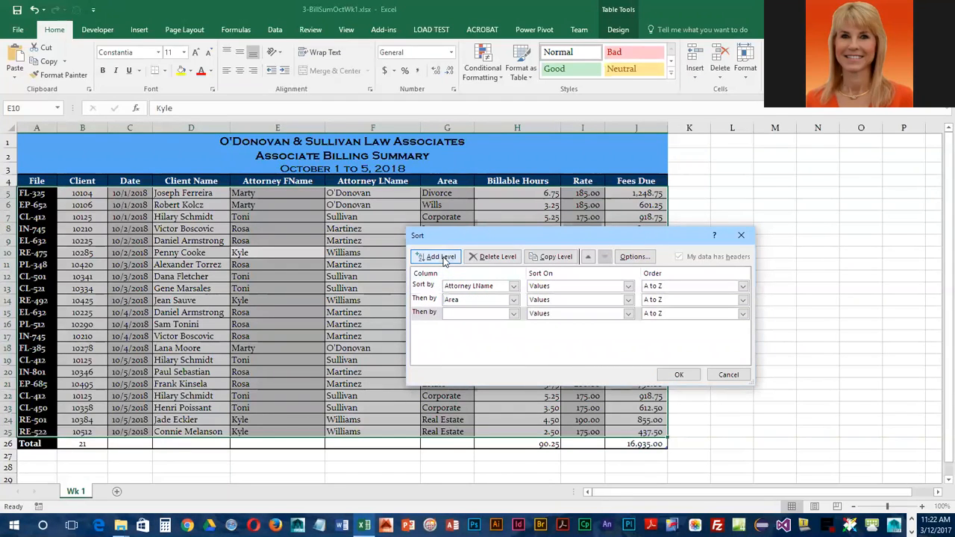
left_click(512, 314)
left_click(506, 348)
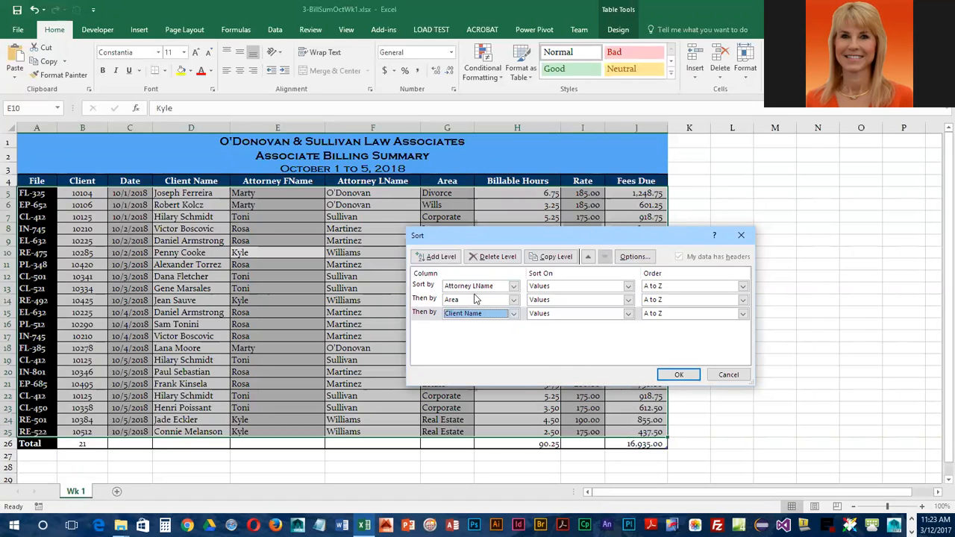
left_click(673, 377)
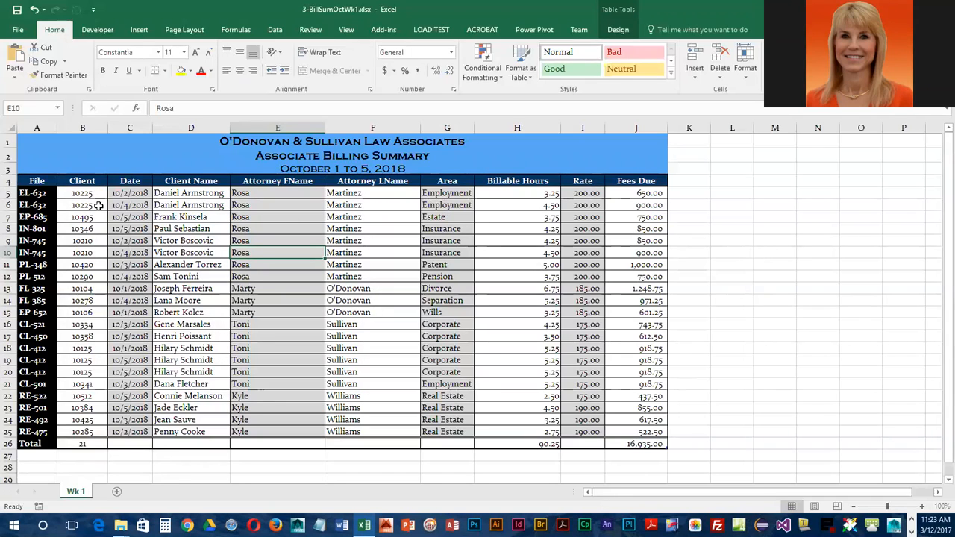
- Review the first group of Insurance rows in the sorted table and save the workbook
left_click_drag(96, 229, 448, 257)
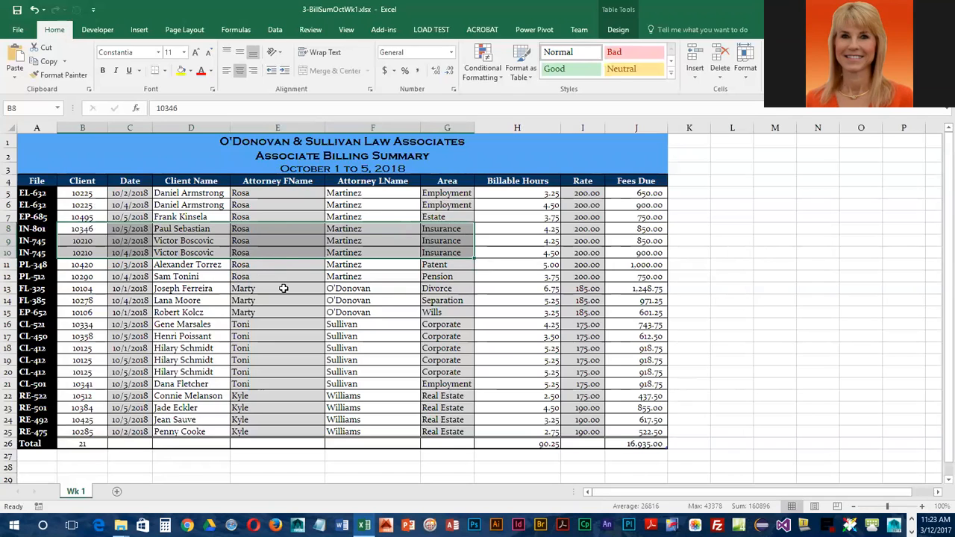
left_click(181, 254)
left_click(15, 11)
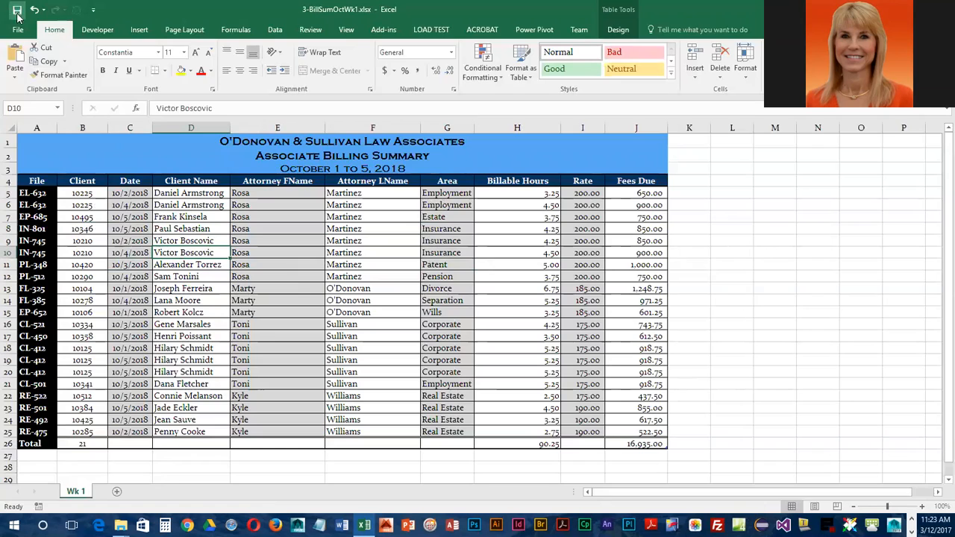